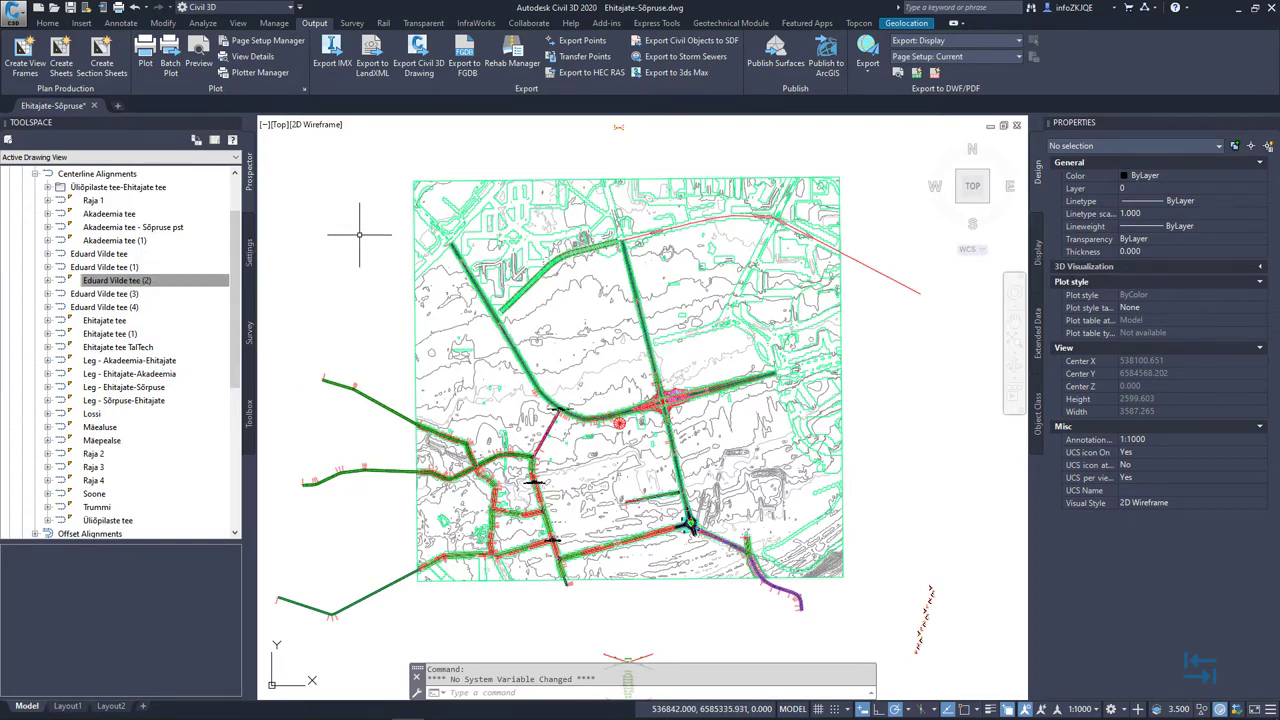
Switch away from Civil 3D to the folder holding the exported road XML files
key("alt+Tab")
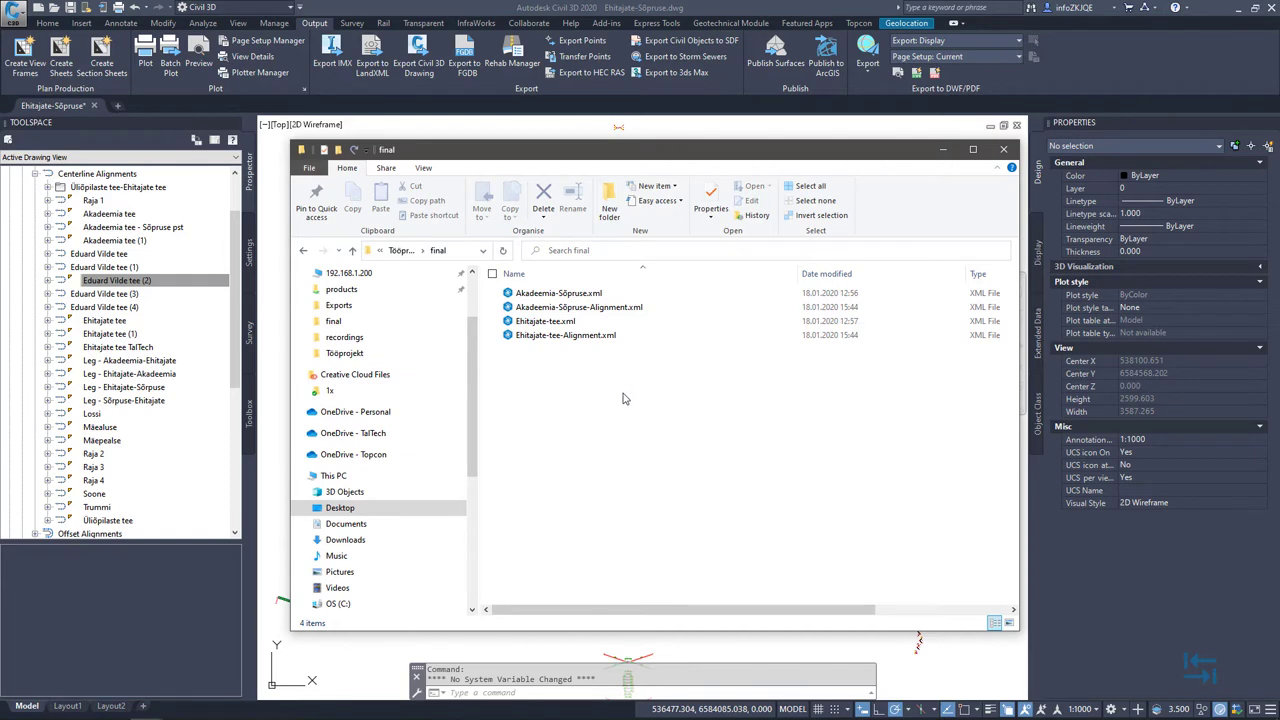
Close the final folder window and switch to the Infrakit website in Chrome
left_click(943, 149)
mouse_move(695, 348)
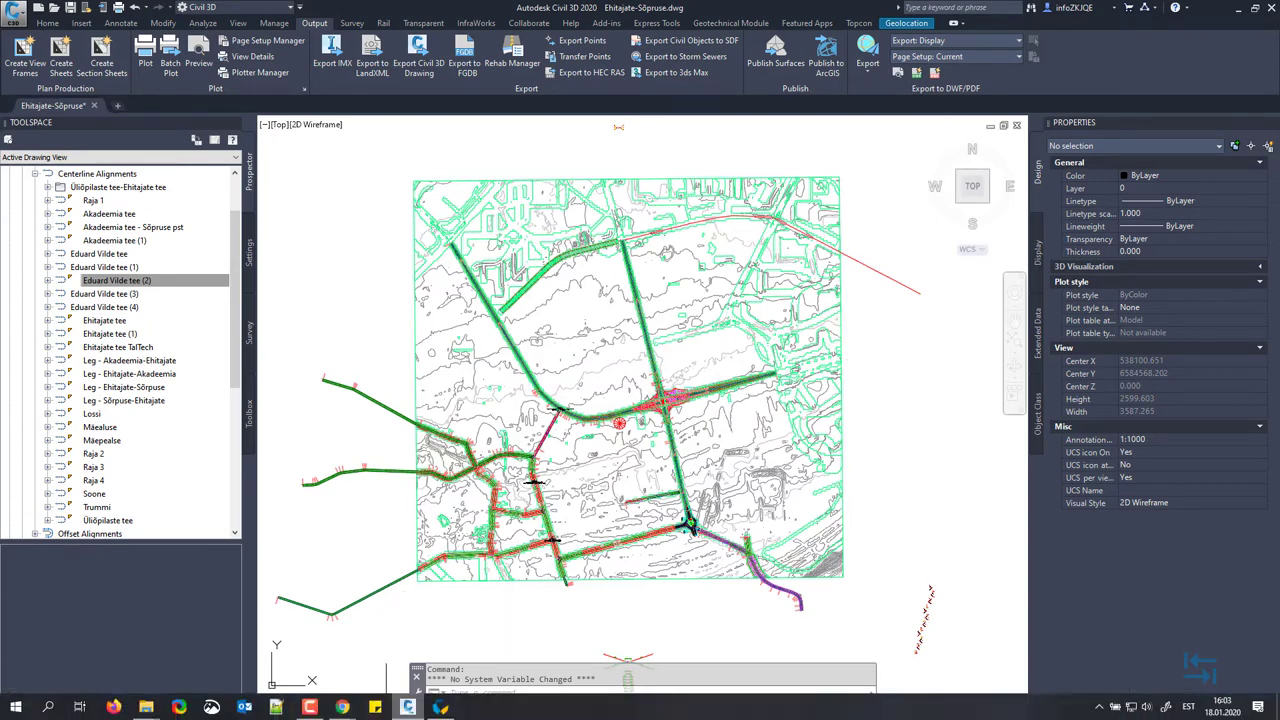
key("alt+Tab")
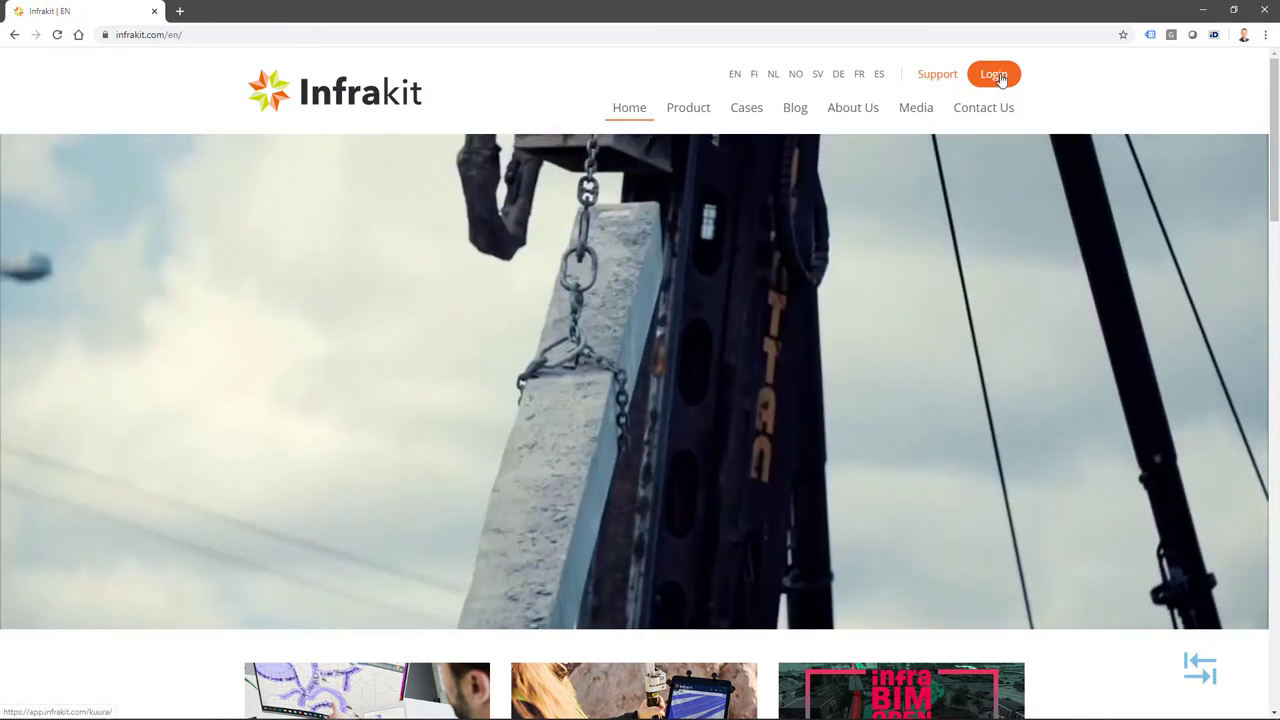
Log in to Infrakit with the account e-mail and the pasted password
left_click(998, 76)
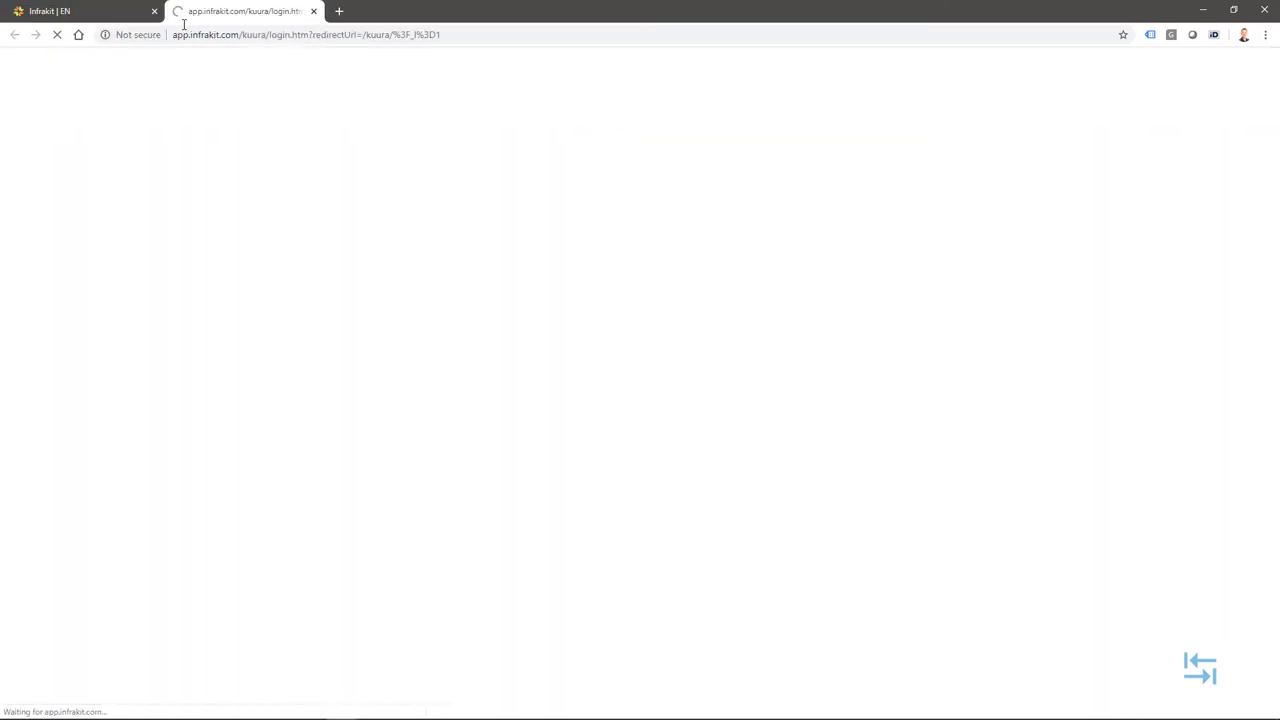
left_click(587, 243)
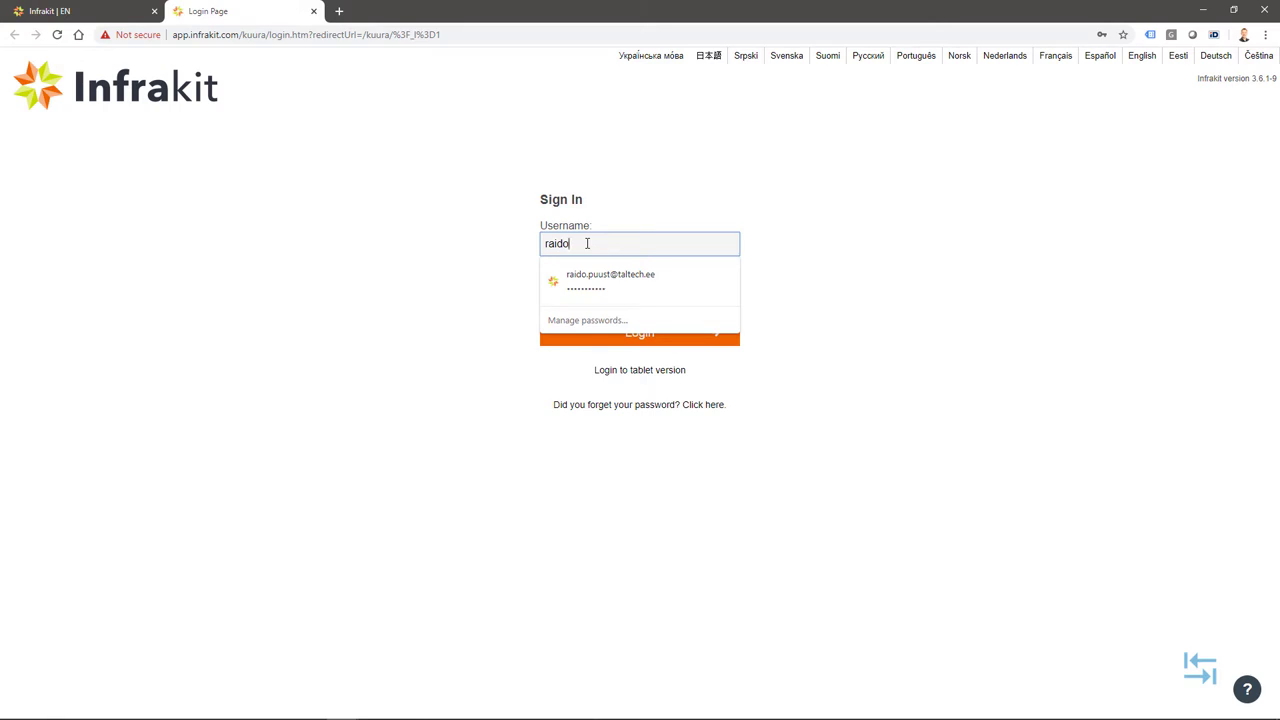
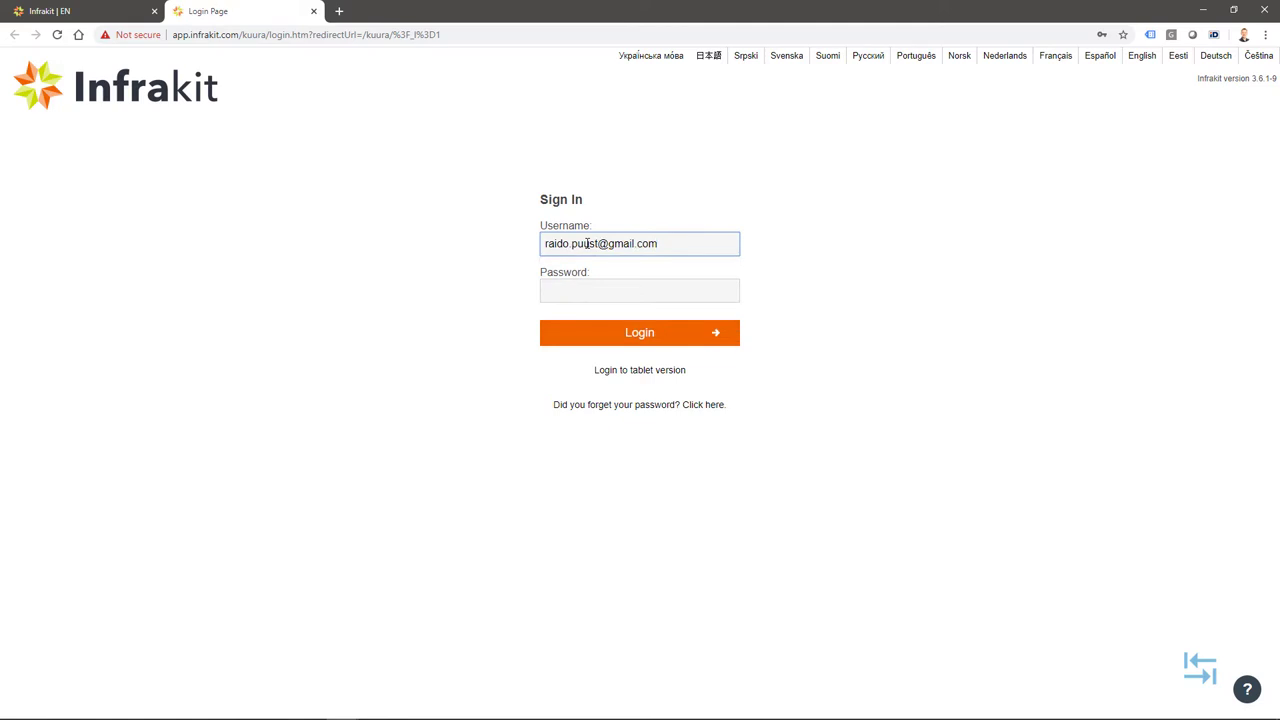
left_click(593, 288)
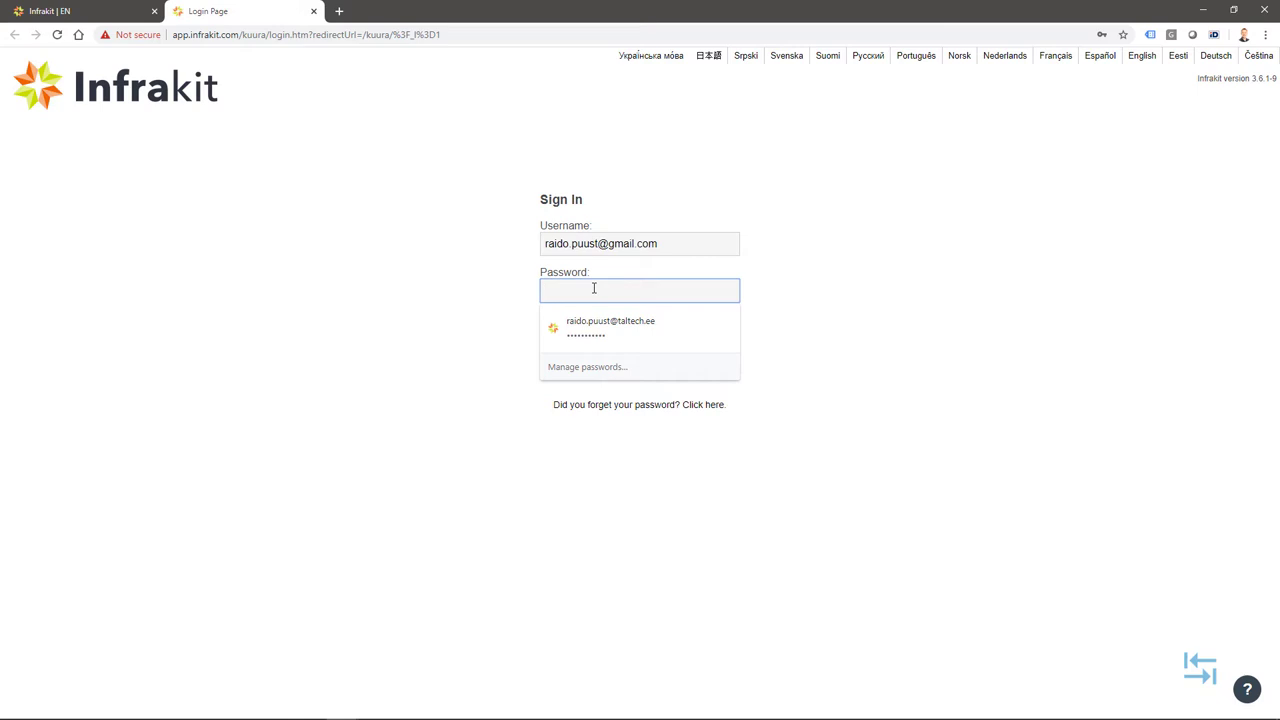
key("ctrl+v")
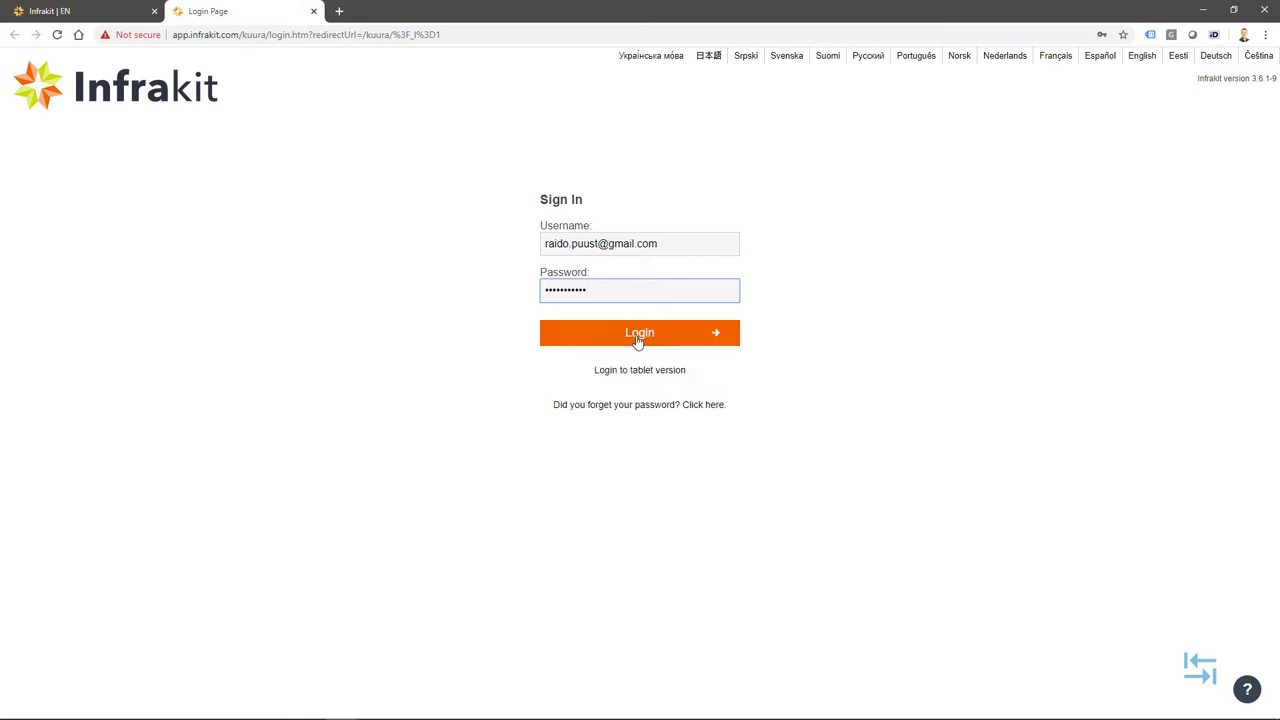
left_click(578, 342)
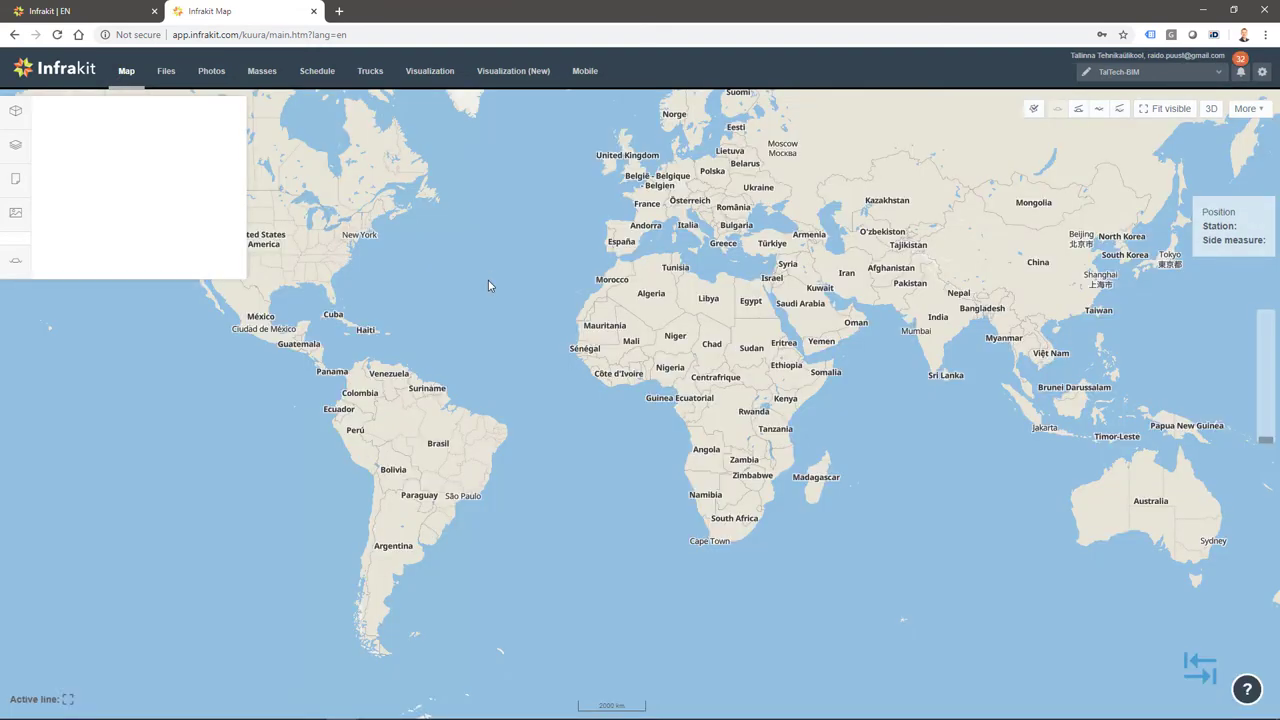
Create a folder named 'Ehitajate-Sõpruse' under TalTech-BIM Files and open it
left_click(167, 76)
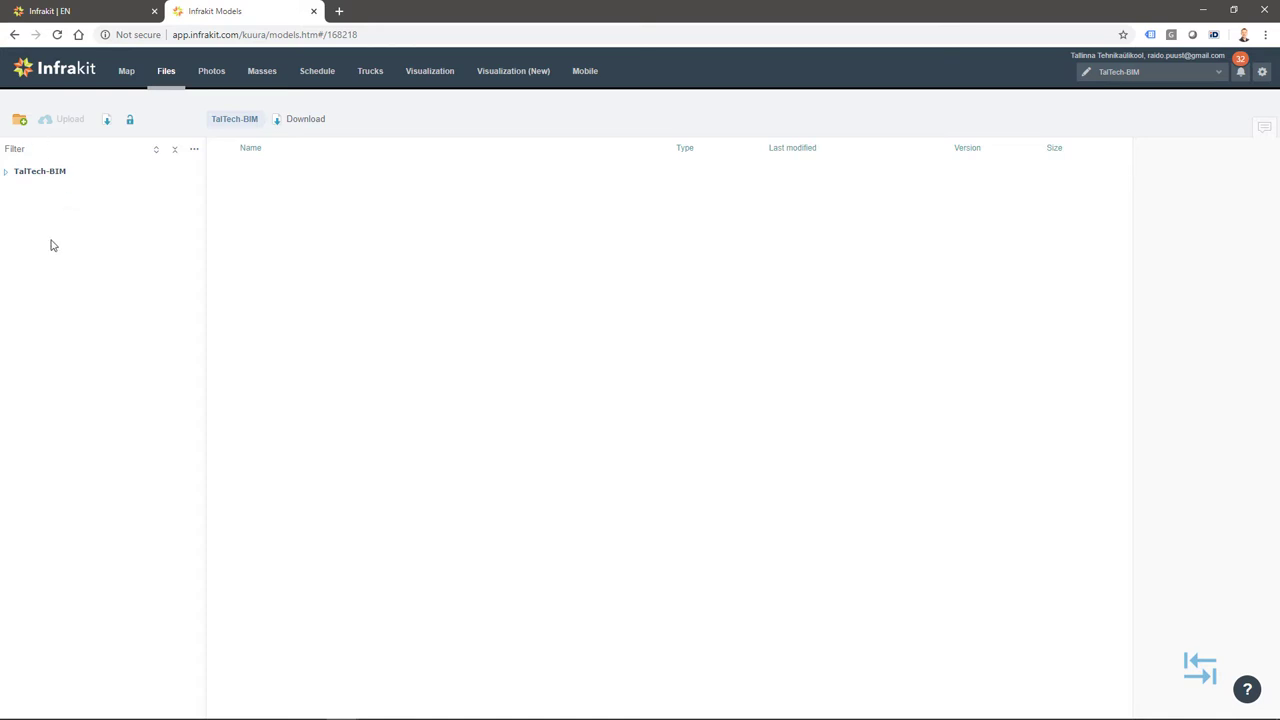
left_click(20, 121)
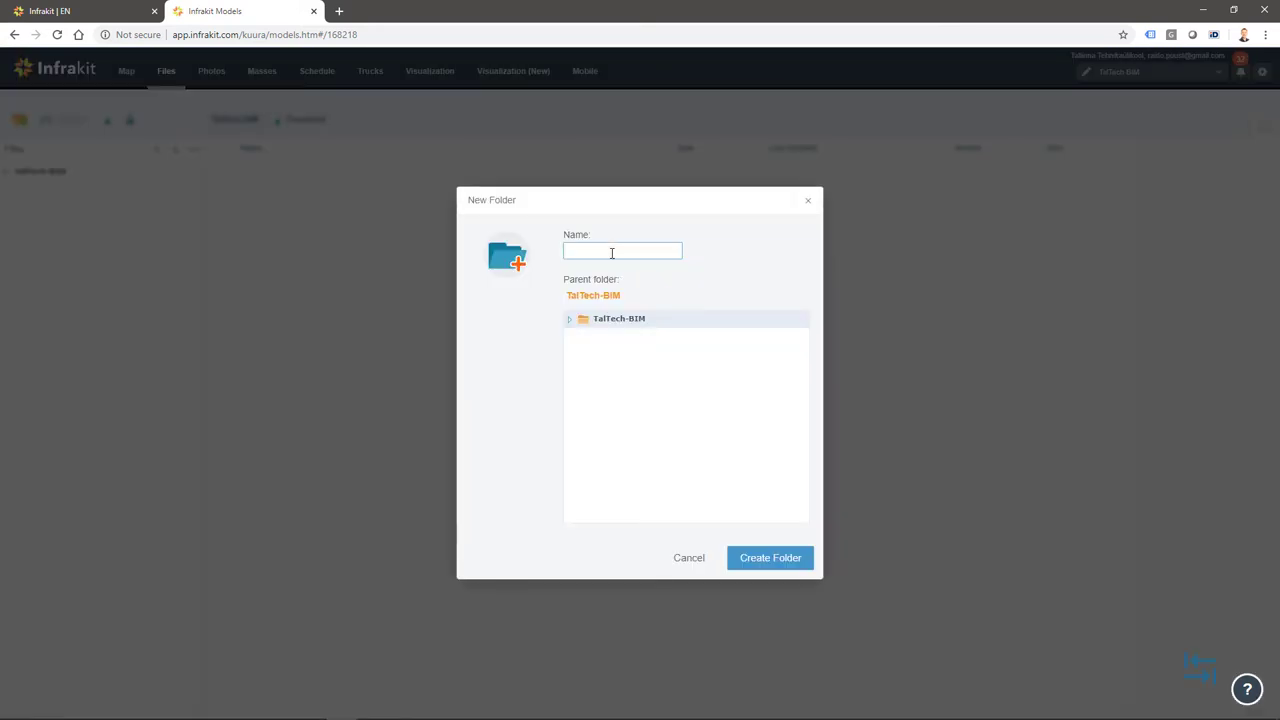
type("Ehitajate-Sõpruse")
left_click(763, 566)
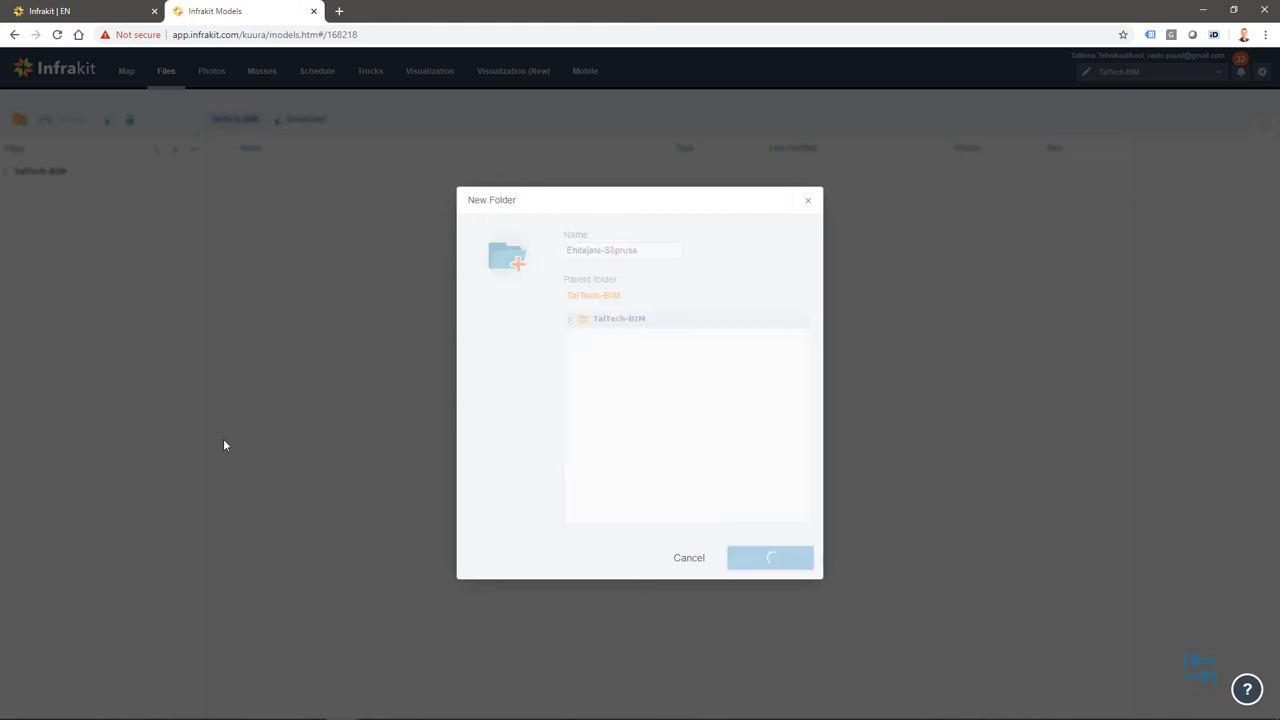
left_click(73, 197)
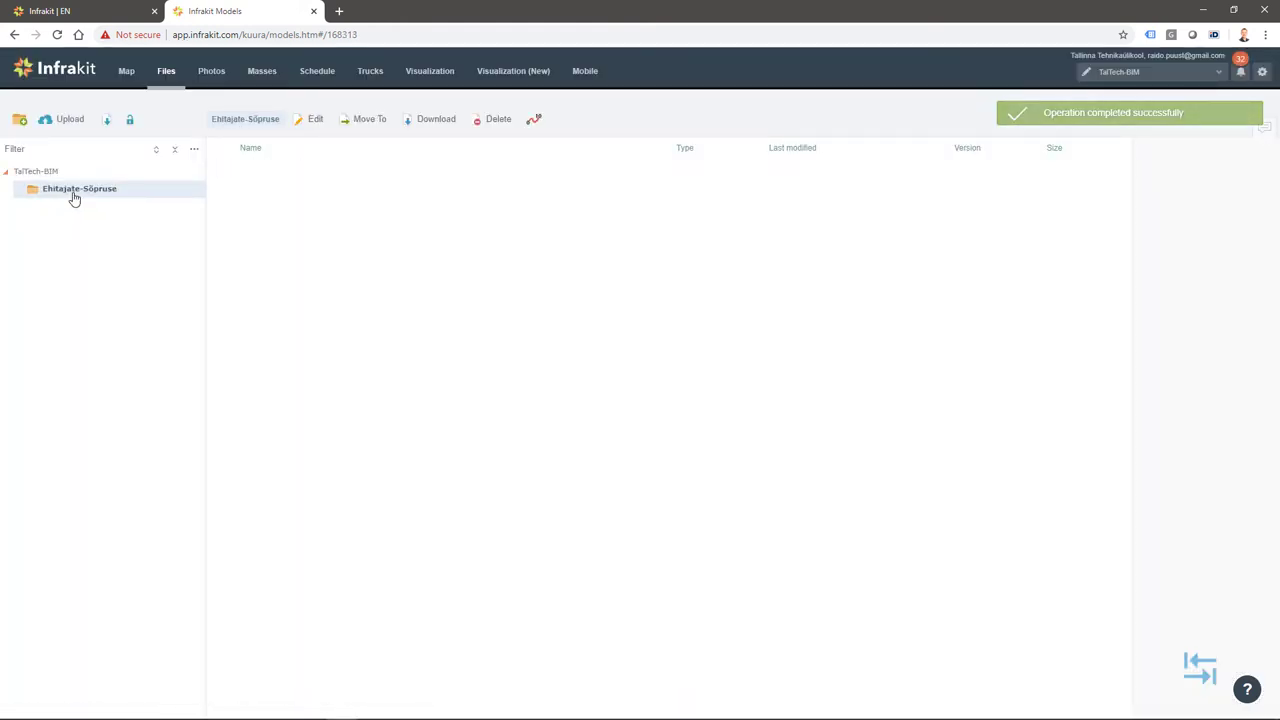
Upload Akadeemia-Sõpruse, Akadeemia-Sõpruse-Alignment, Ehitajate-tee and Ehitajate-tee-Alignment XML files, then browse for another file
left_click(65, 121)
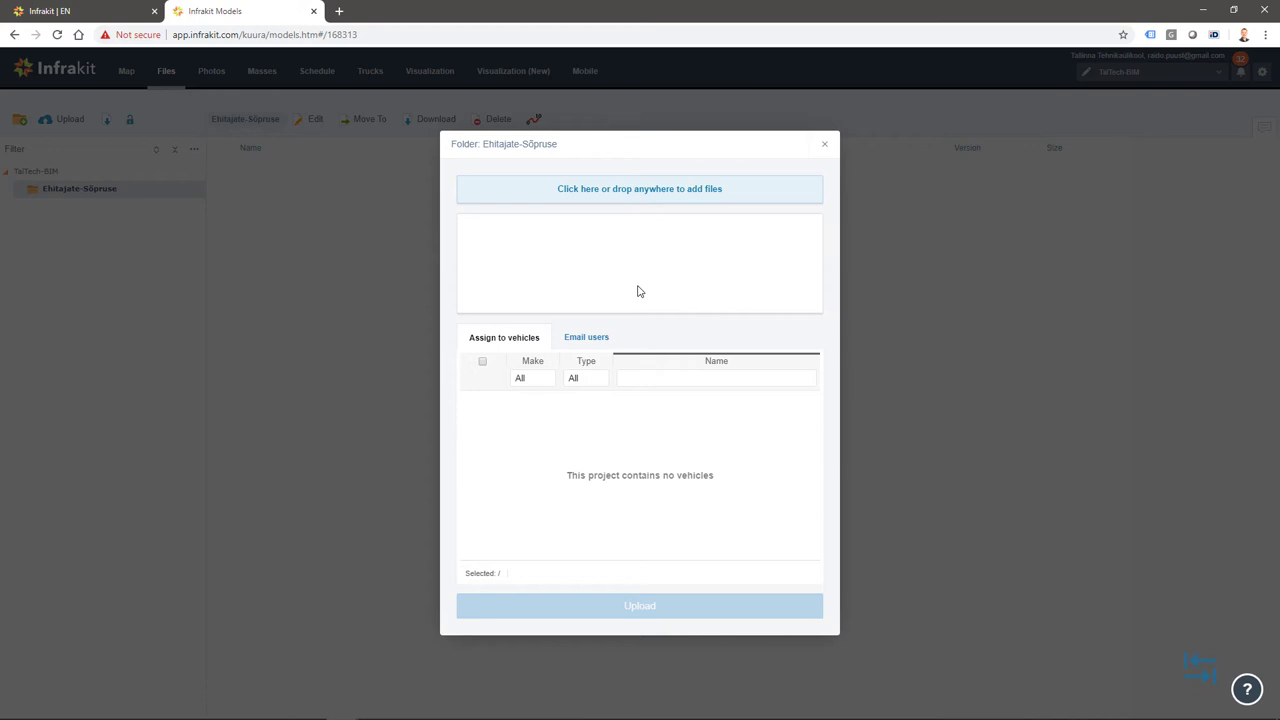
left_click(586, 189)
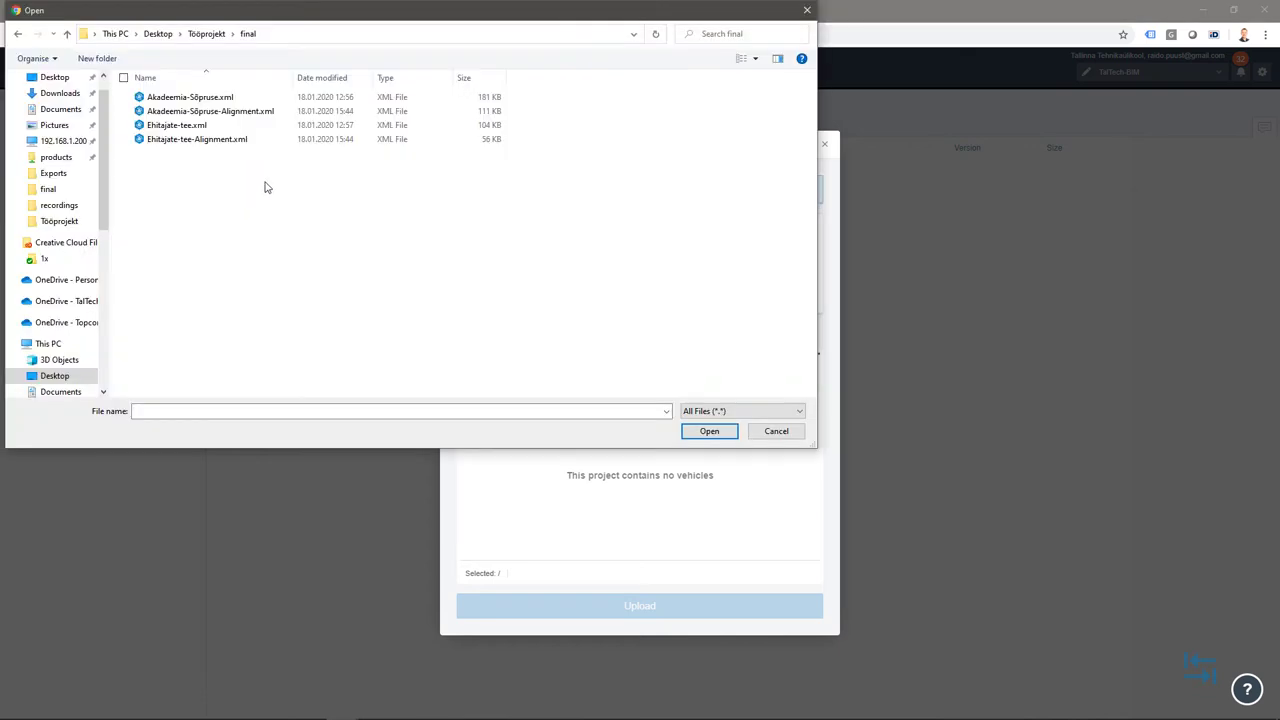
left_click(171, 97)
left_click(174, 111, "shift")
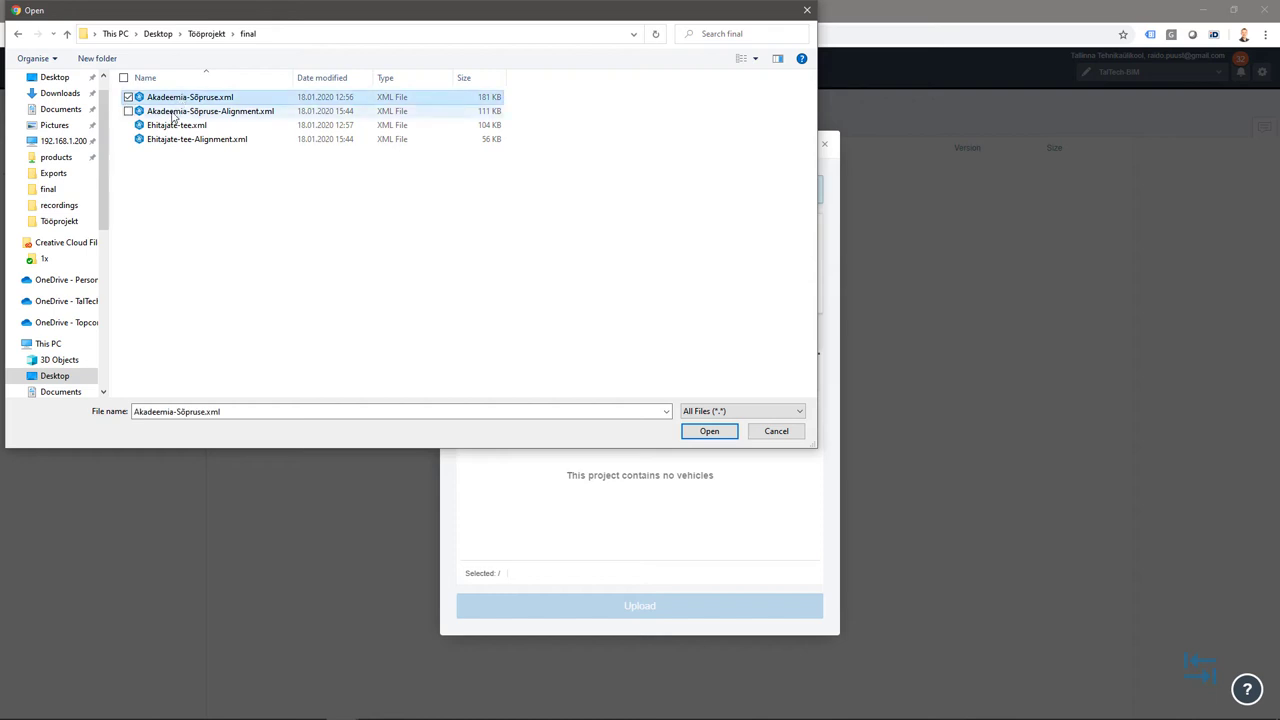
left_click(172, 125, "shift")
left_click(175, 139, "shift")
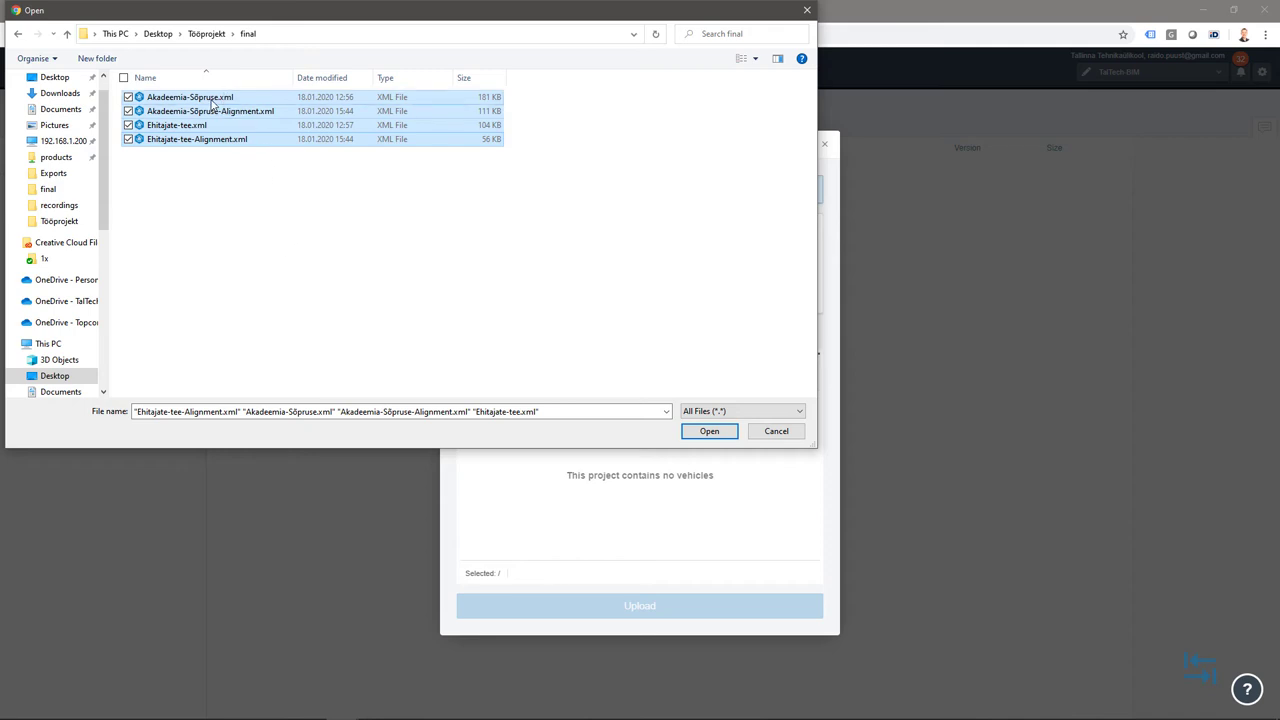
left_click(709, 431)
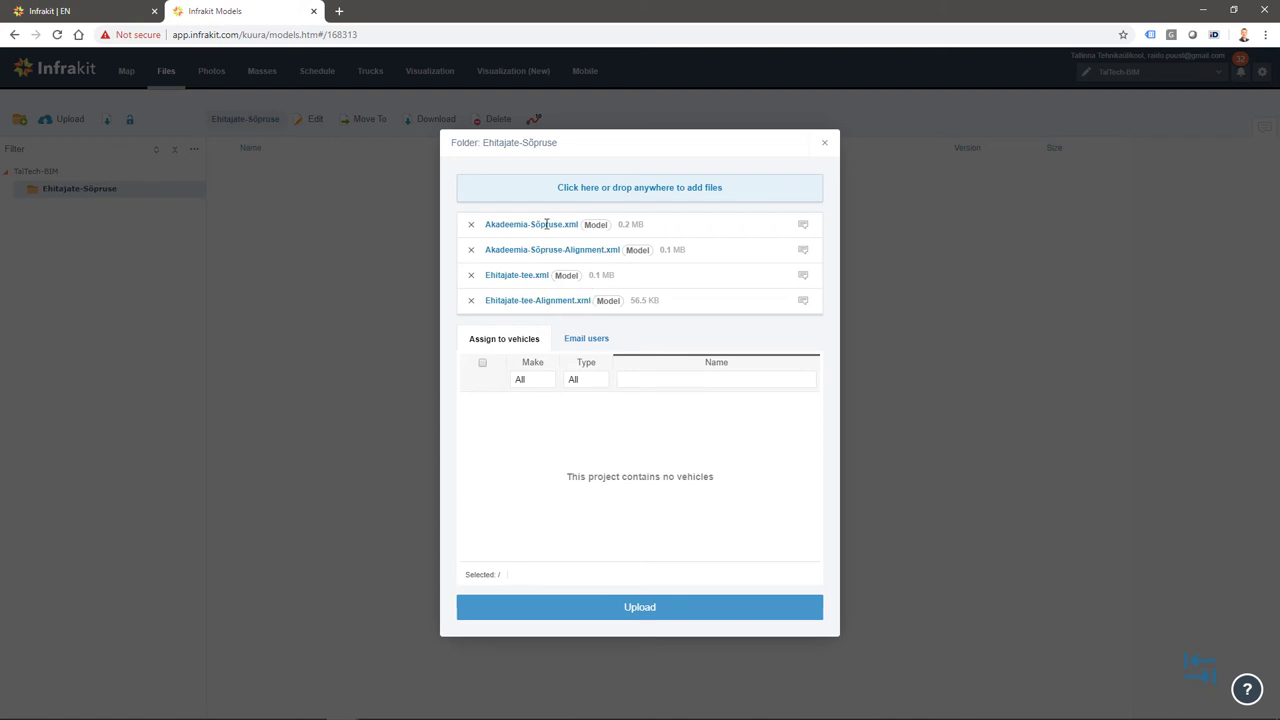
left_click(630, 610)
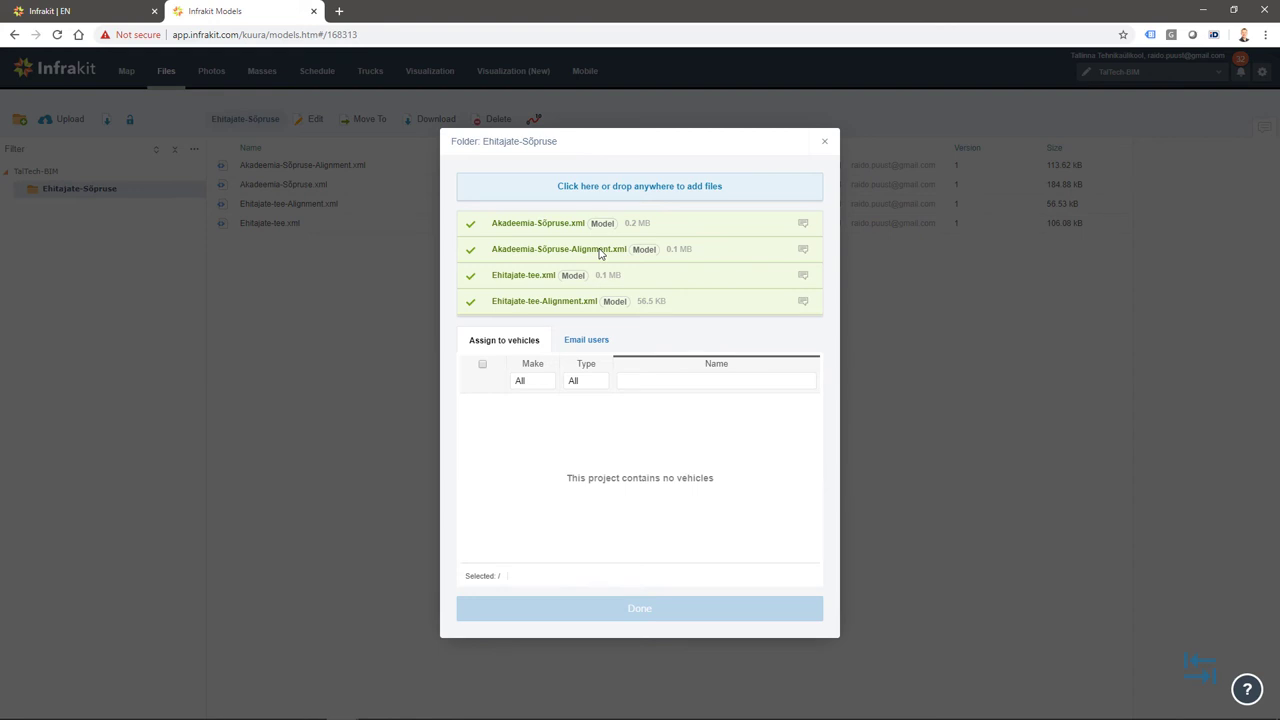
left_click(648, 190)
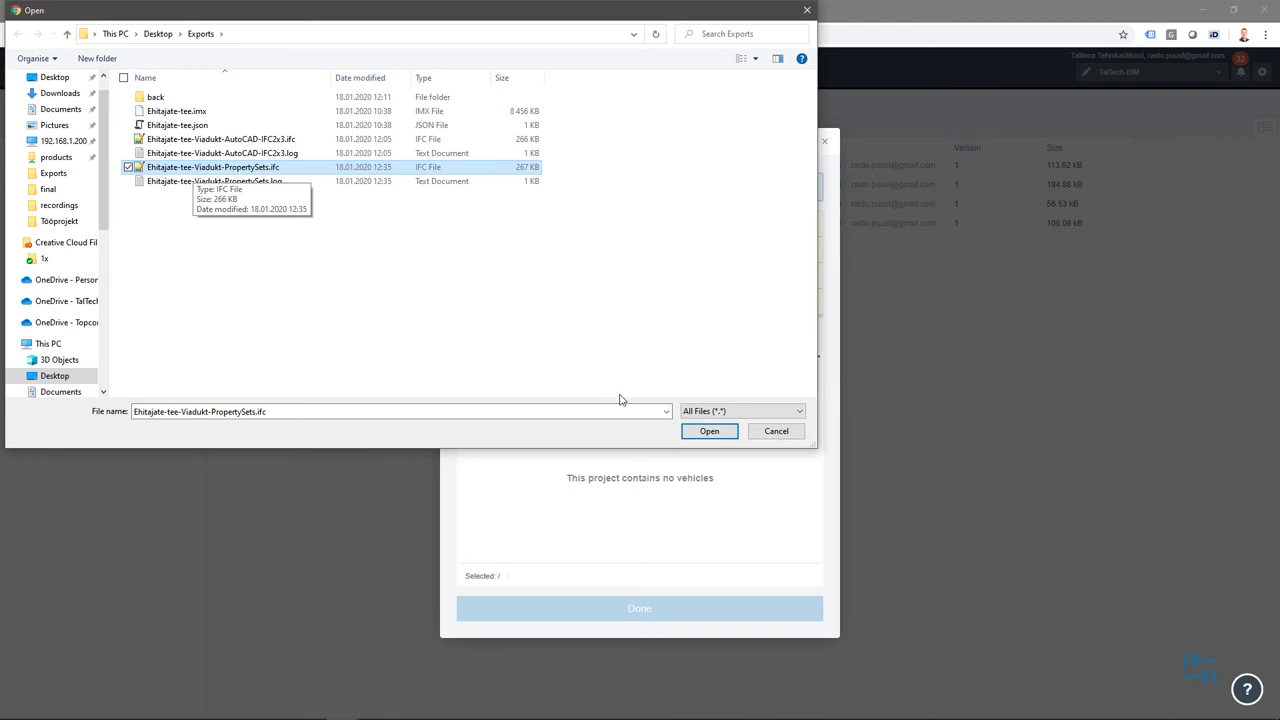
Upload Ehitajate-tee-Viadukt-PropertySets.ifc into the Ehitajate-Sõpruse folder
left_click(709, 431)
left_click(643, 623)
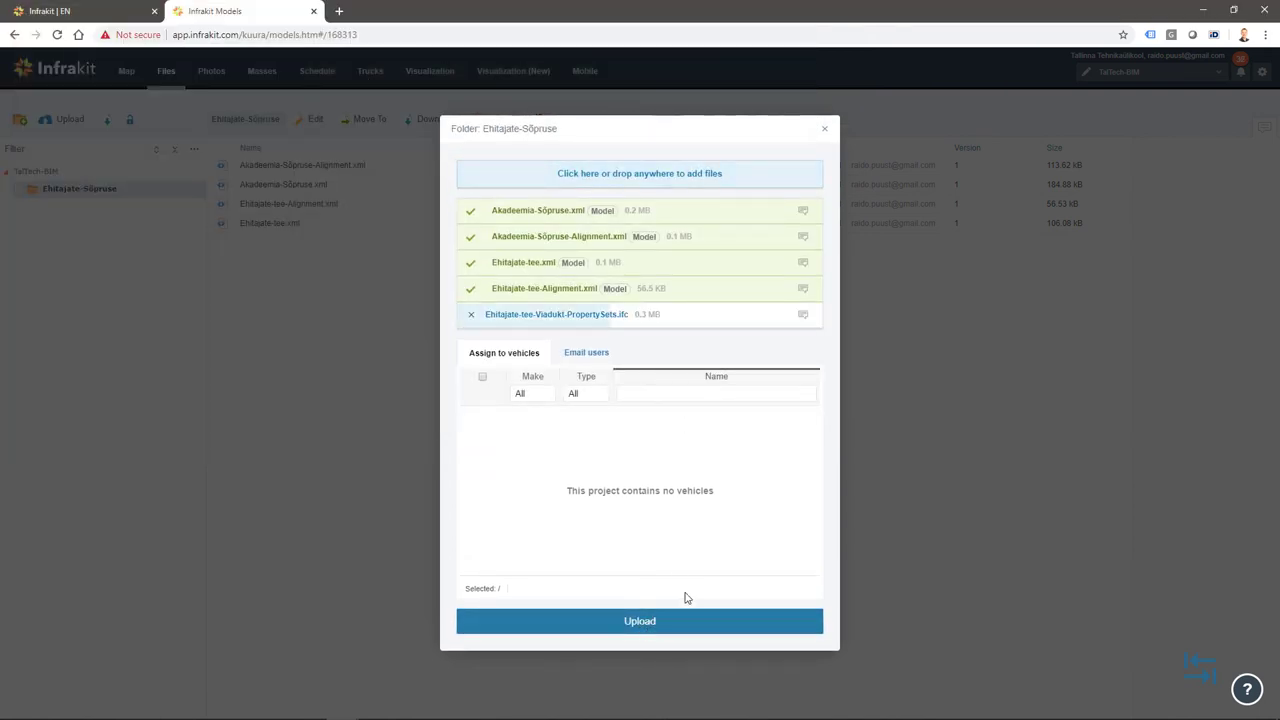
left_click(826, 132)
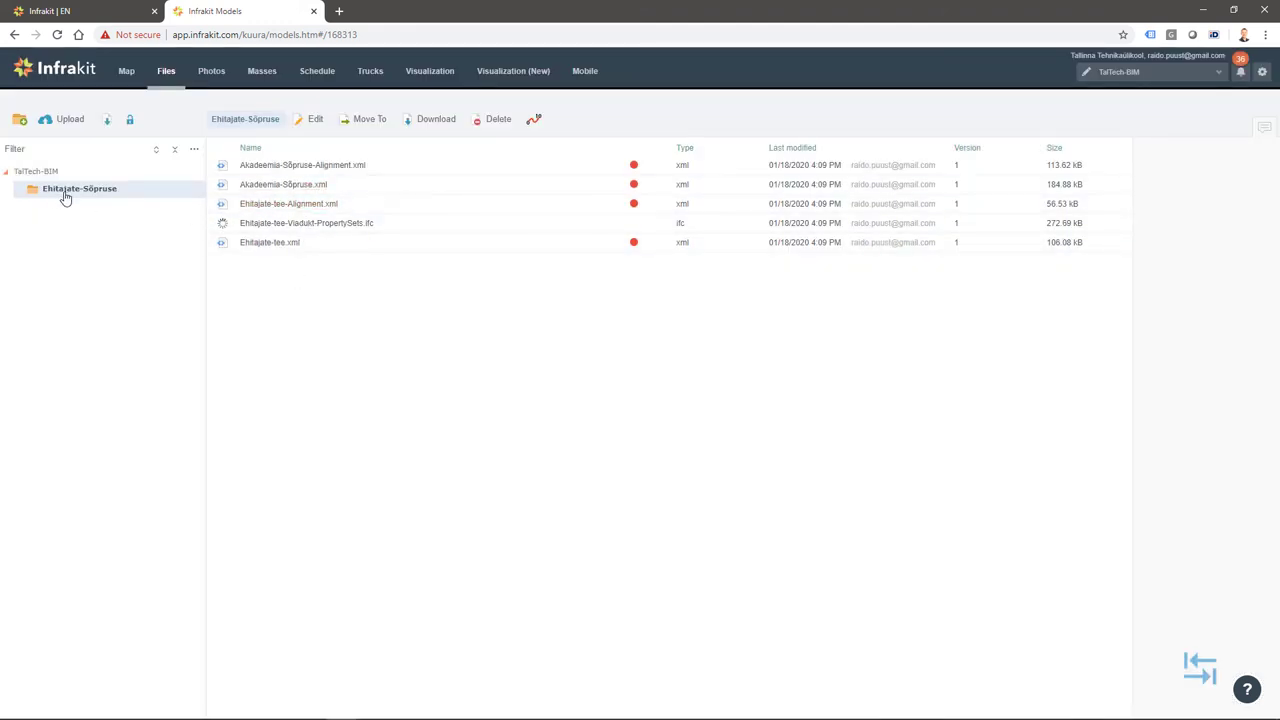
Review the viaduct IFC file's details, then go to the Visualization map
left_click(358, 224)
scroll(622, 430, "down", 3)
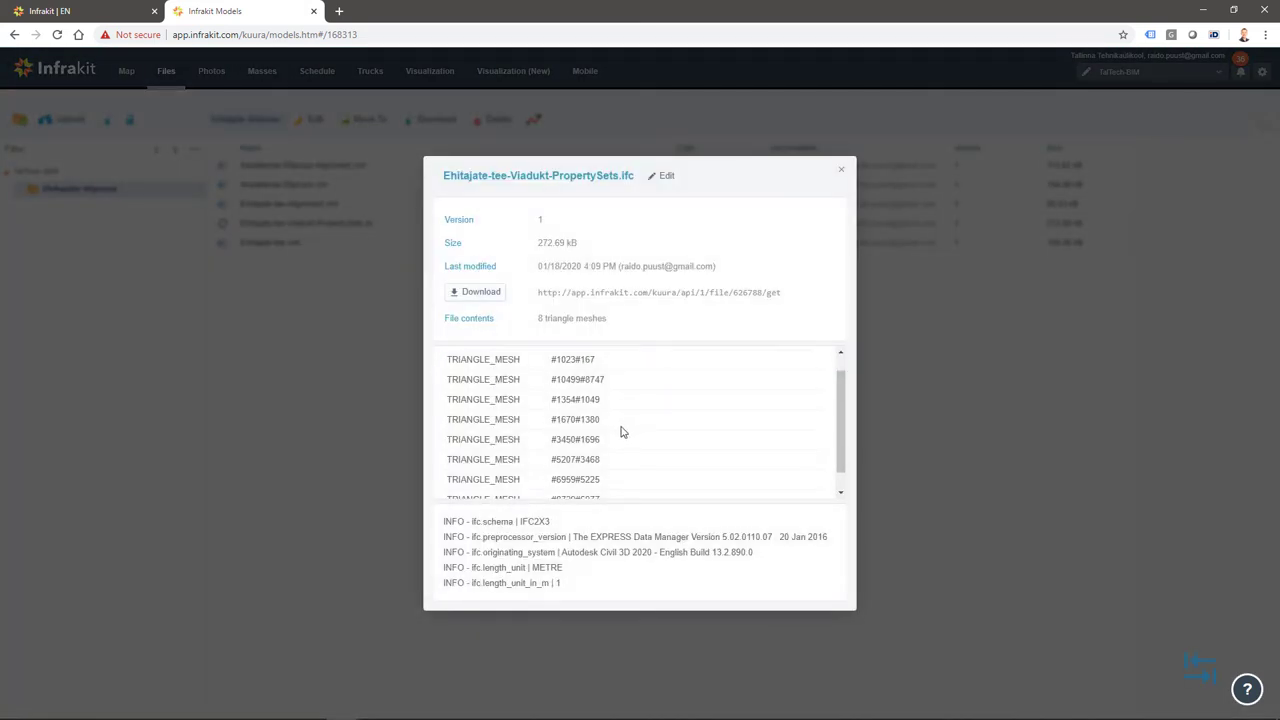
scroll(620, 430, "up", 3)
left_click(843, 174)
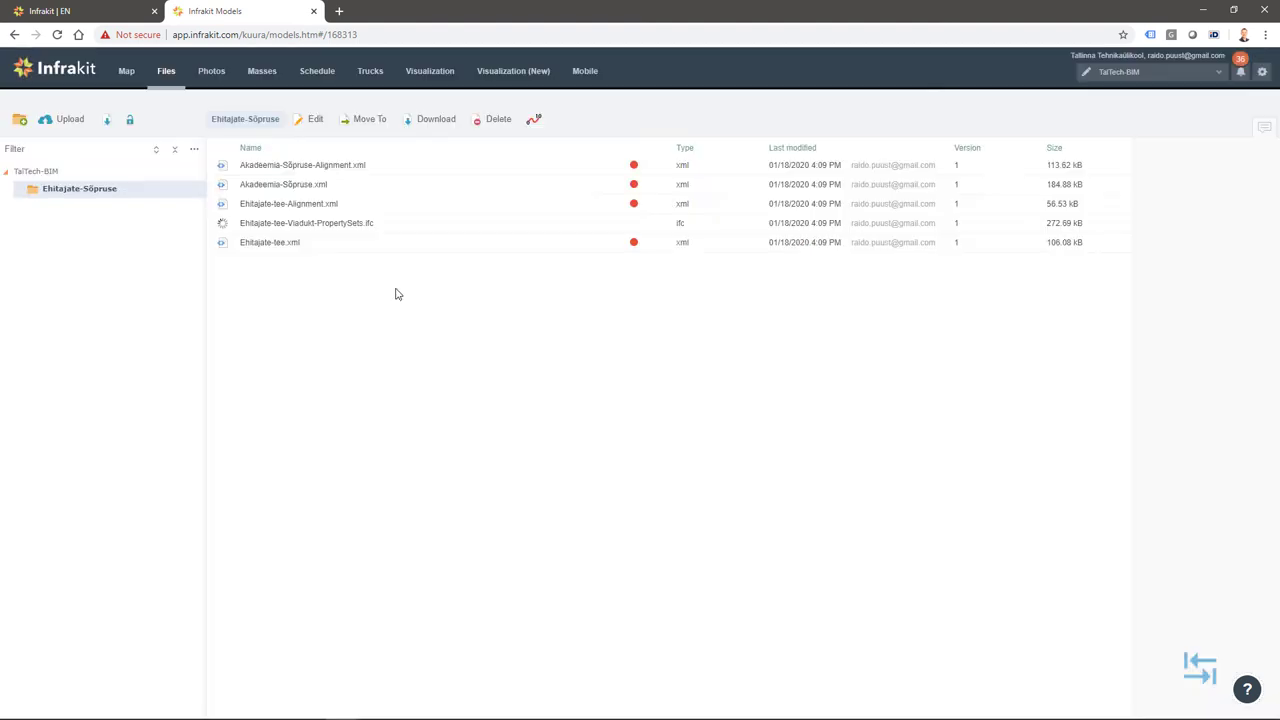
left_click(428, 76)
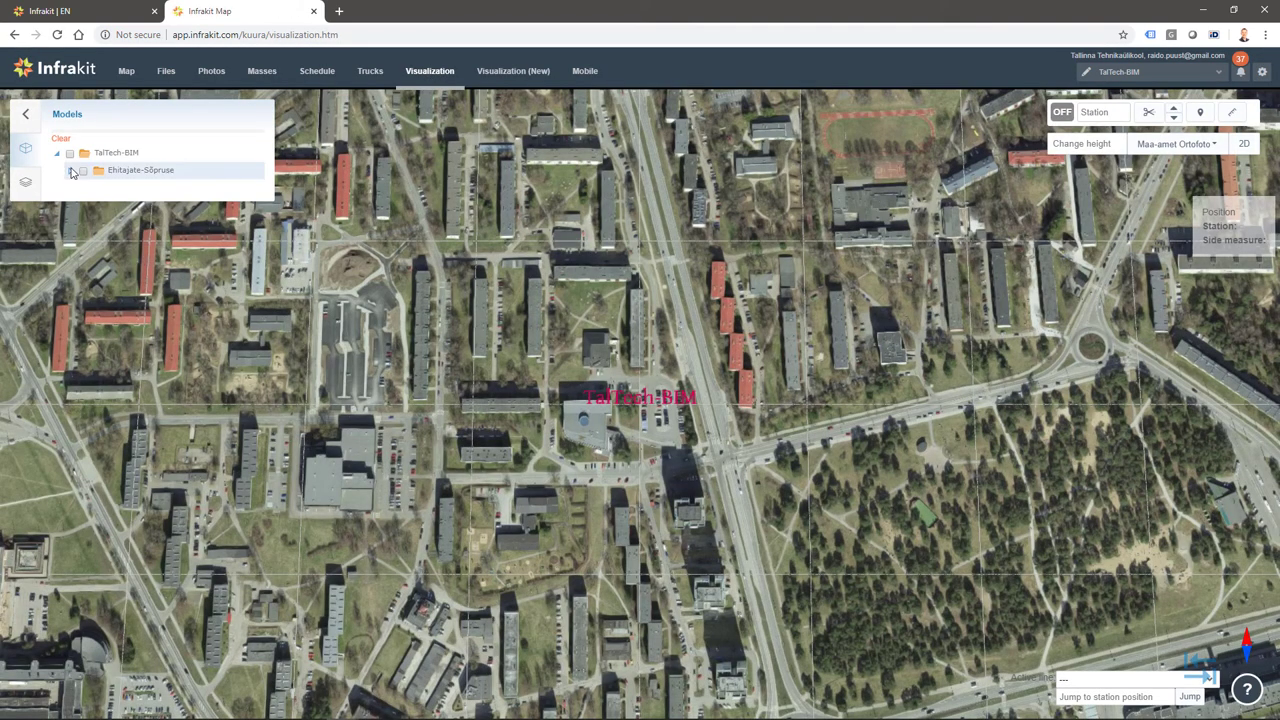
Expand Ehitajate-Sõpruse in the Models panel and tick it to load its files
scroll(660, 432, "down", 1)
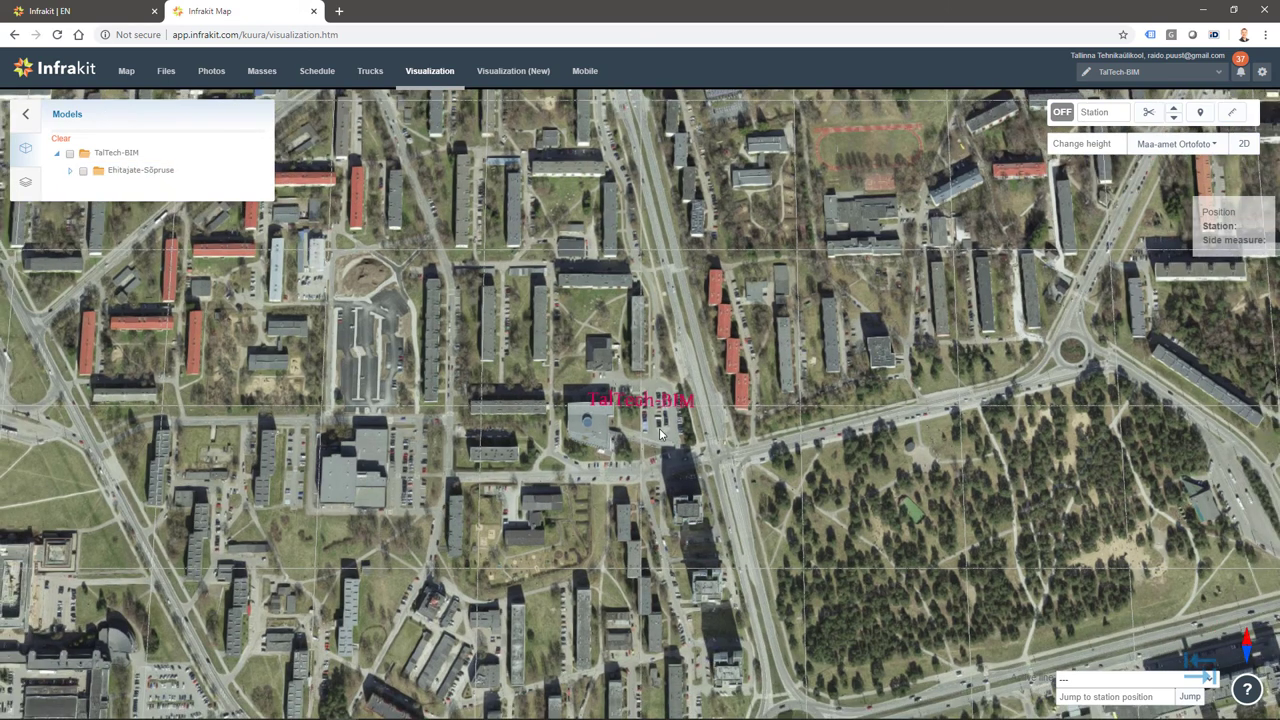
scroll(660, 432, "down", 2)
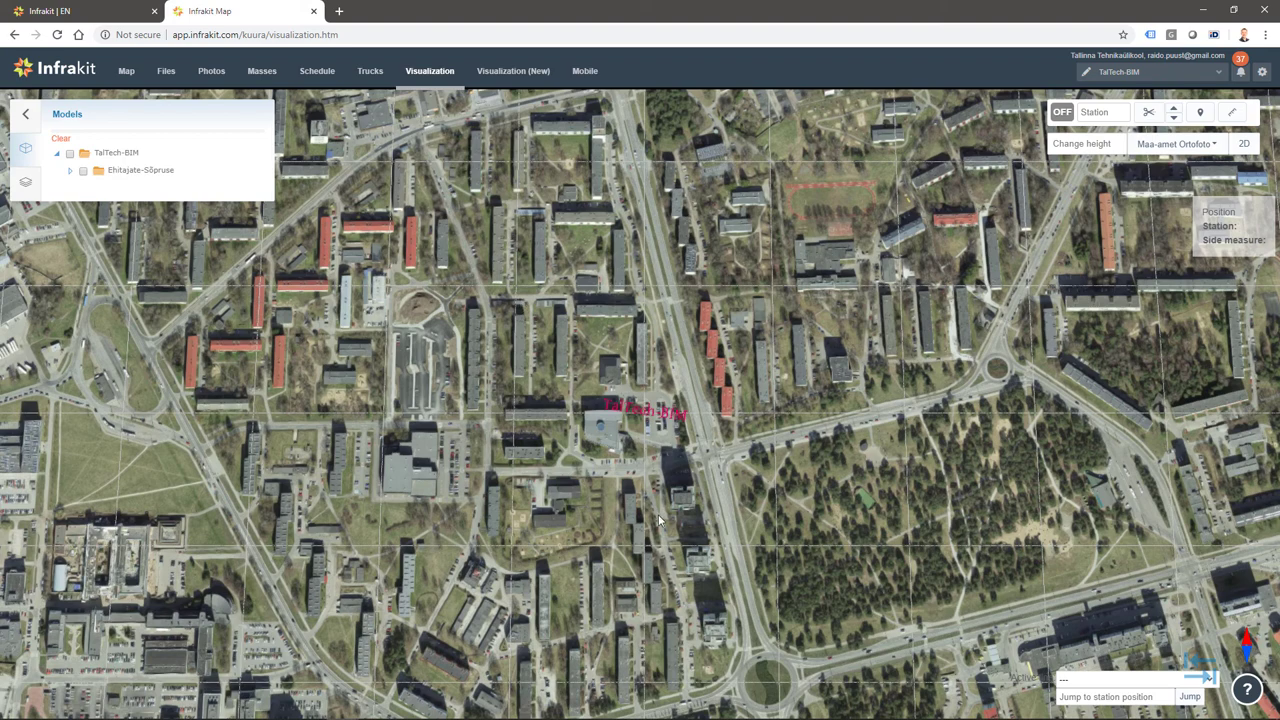
scroll(660, 520, "down", 3)
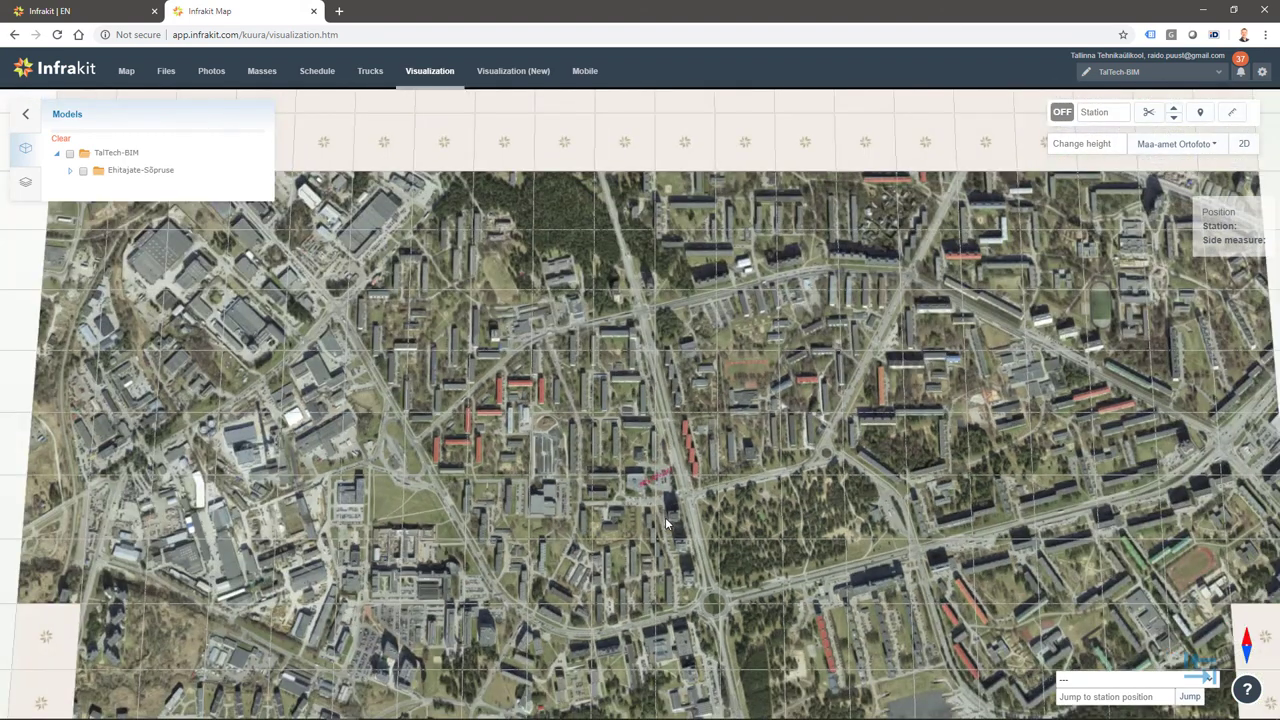
scroll(670, 525, "down", 2)
scroll(730, 524, "up", 4)
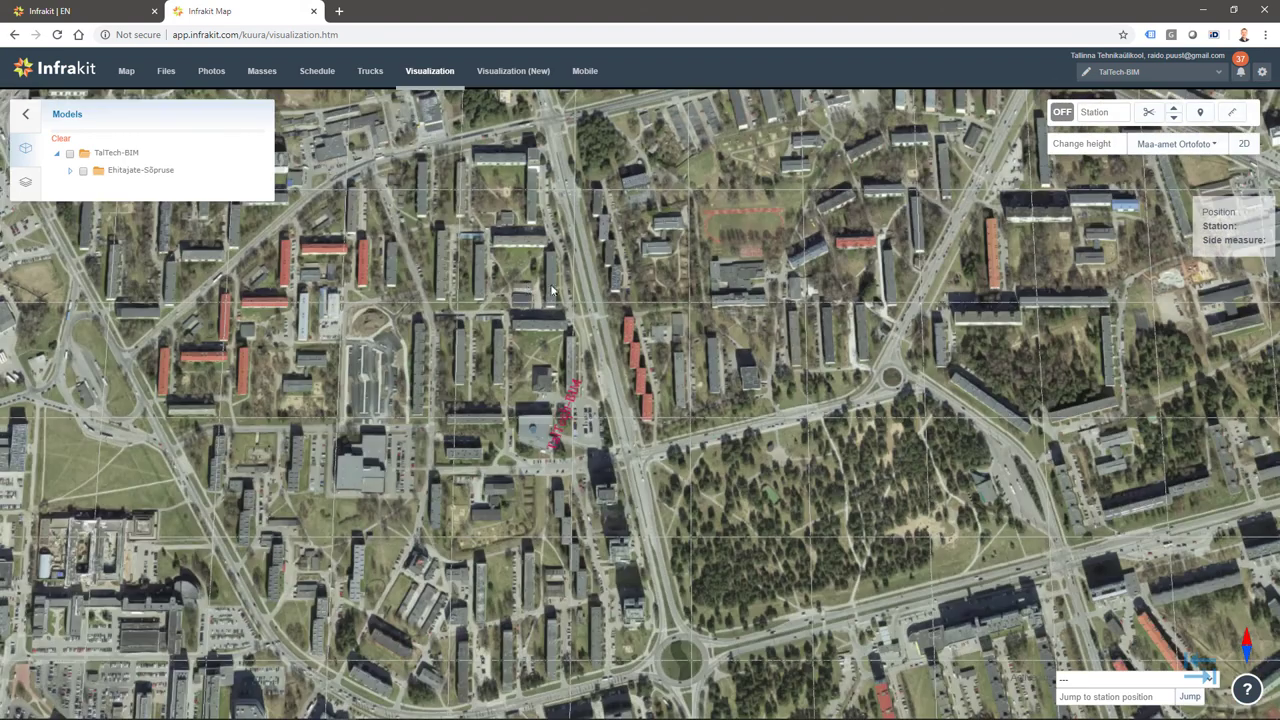
left_click(141, 170)
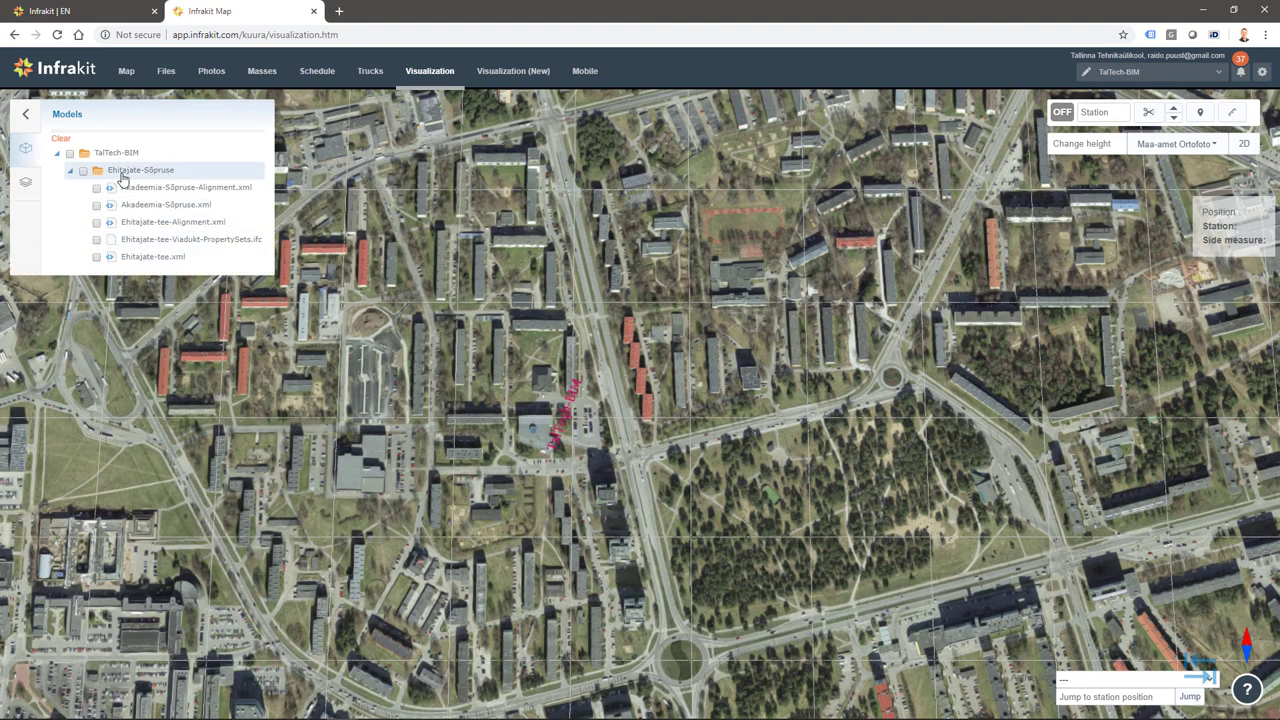
left_click(83, 170)
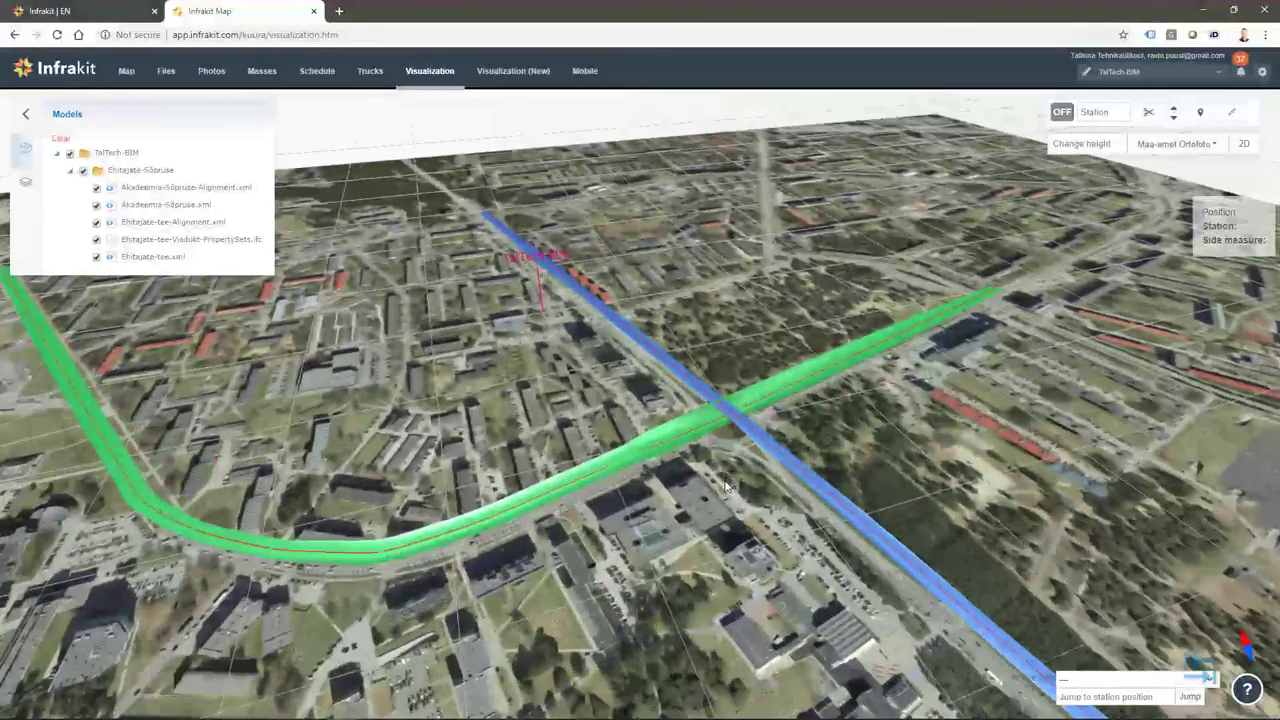
Orbit and zoom the 3D view to inspect the crossing roads over the city
scroll(831, 320, "up", 3)
scroll(831, 320, "up", 5)
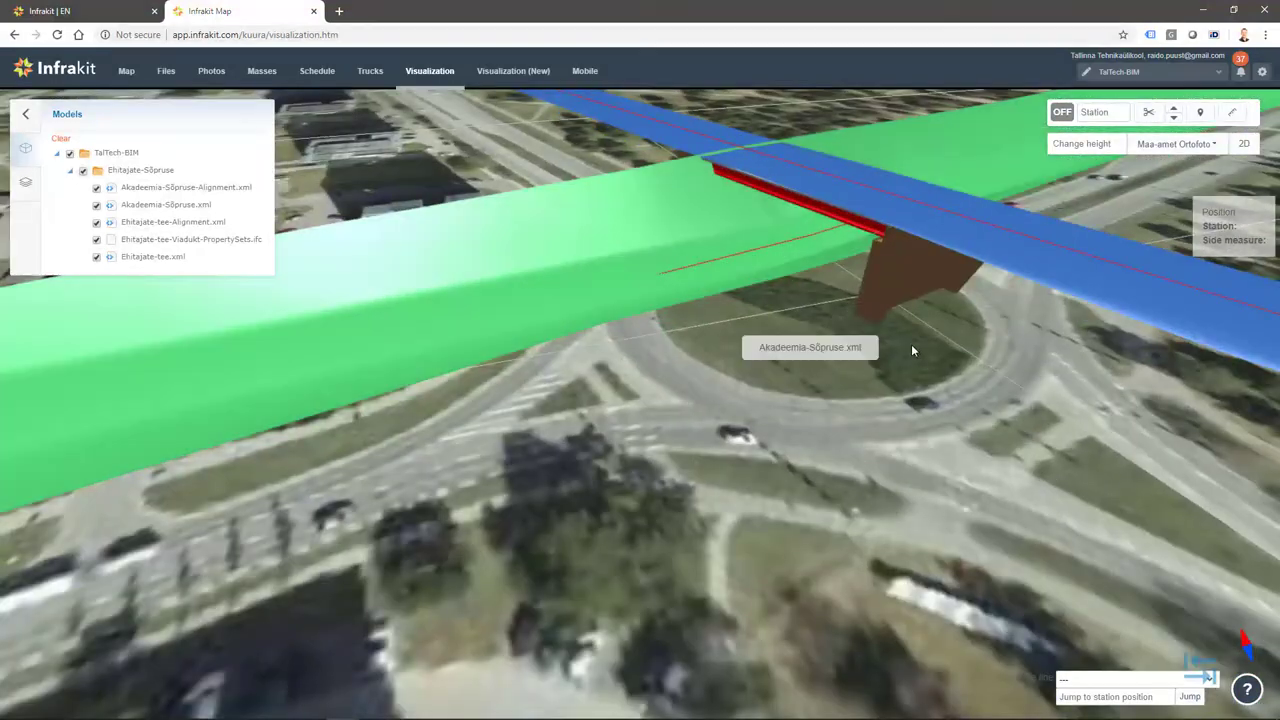
middle_click_drag(911, 350, 660, 502)
scroll(828, 374, "down", 8)
scroll(659, 507, "down", 3)
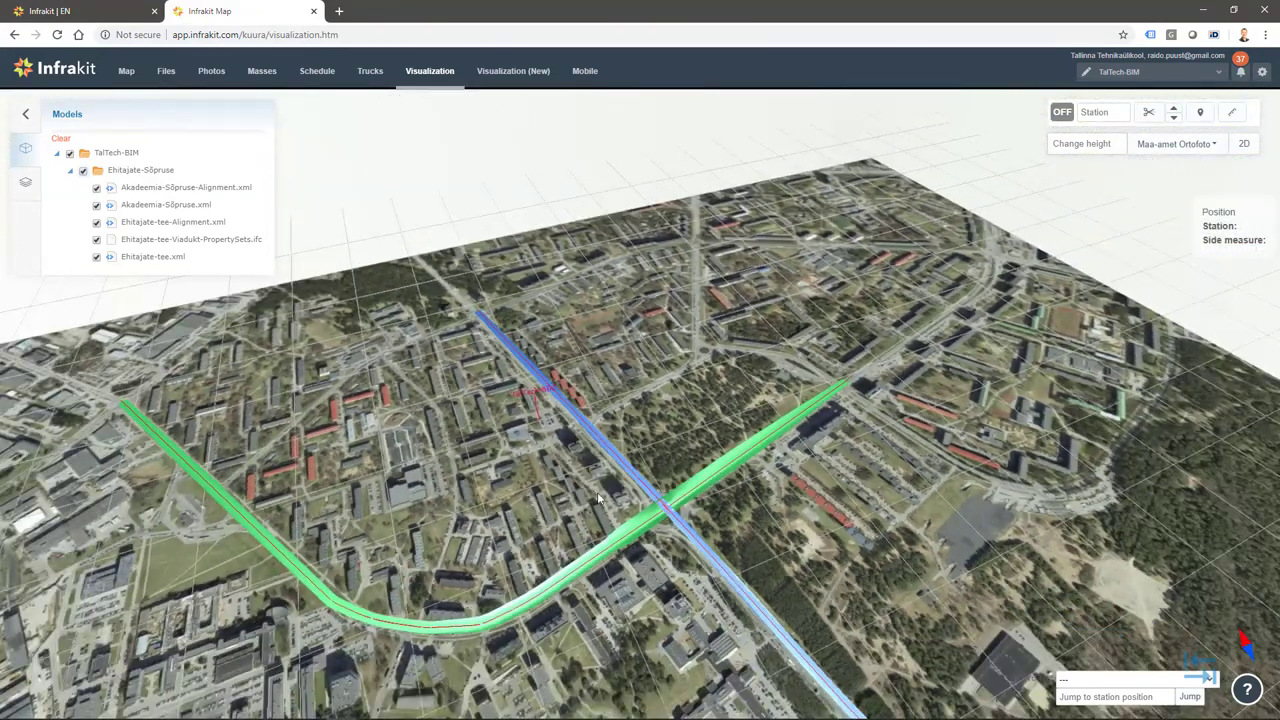
middle_click_drag(564, 498, 496, 503)
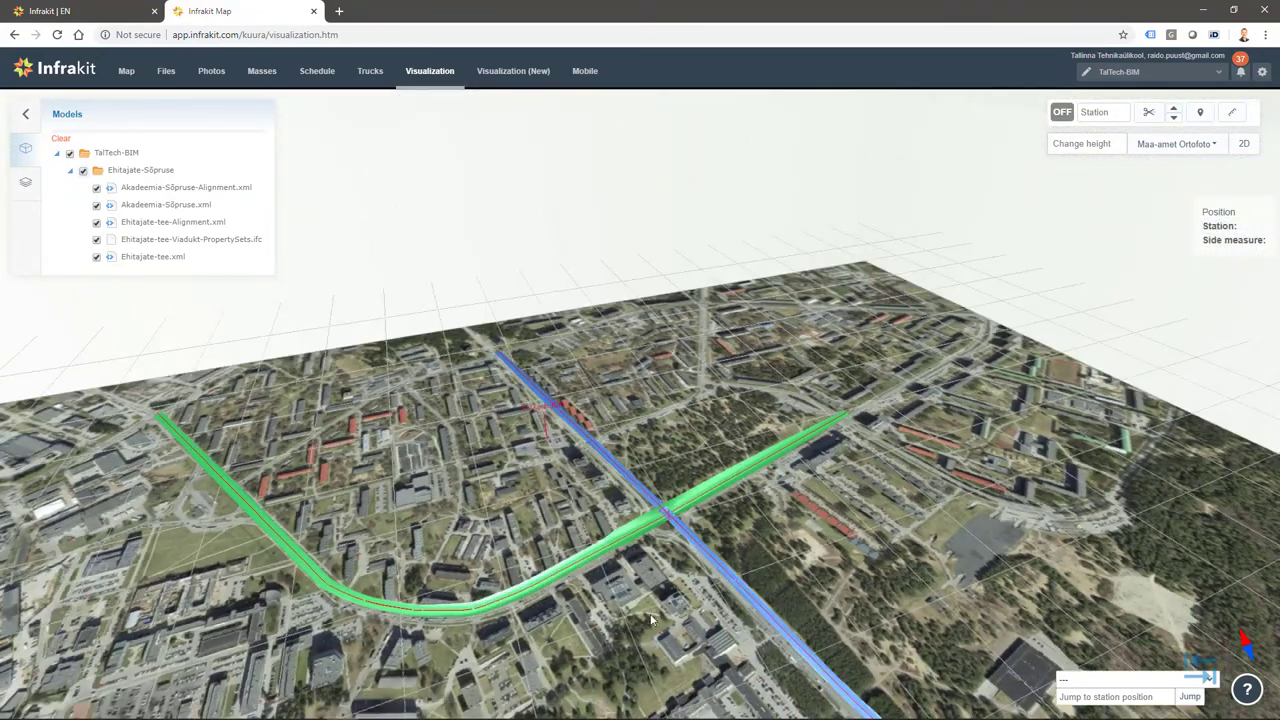
scroll(667, 614, "down", 1)
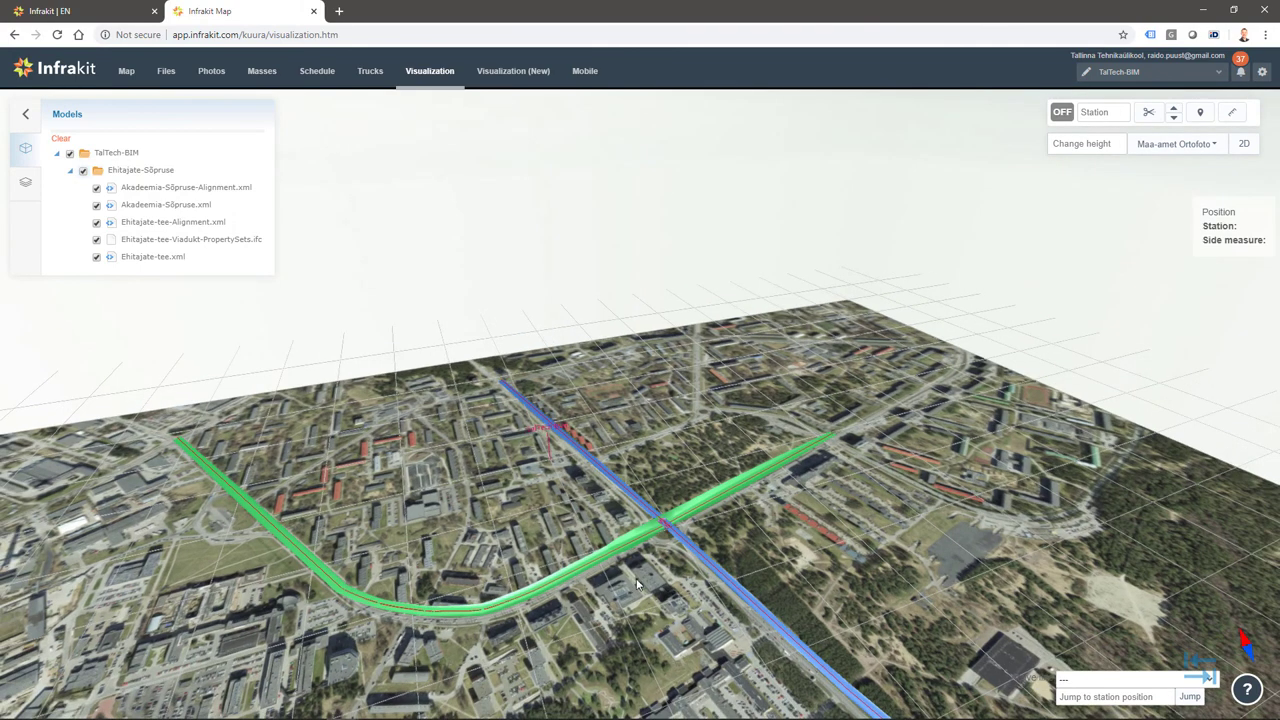